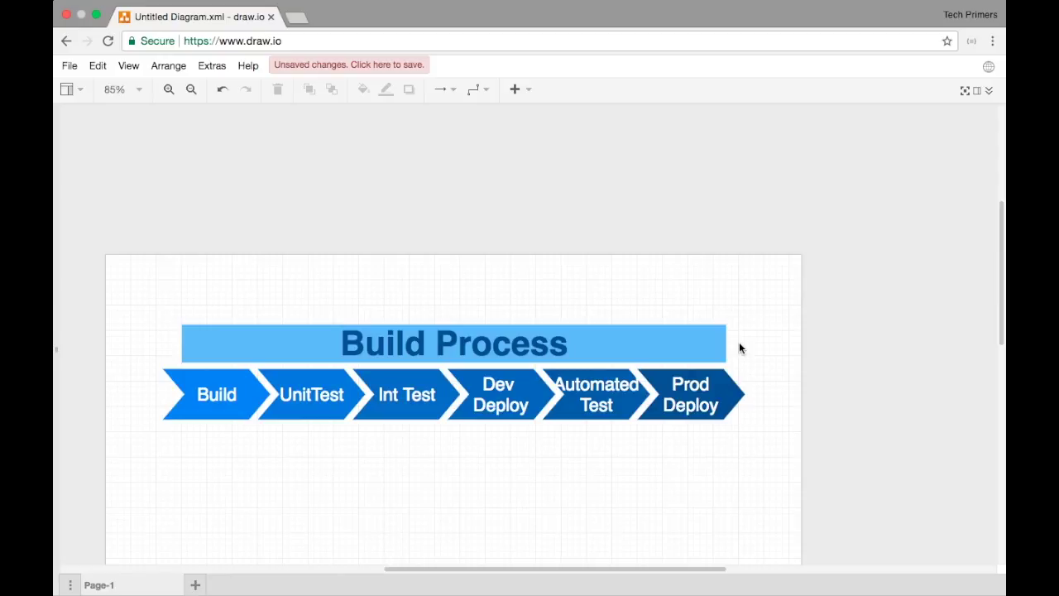
Step: Try green and pink fills on the Build Process title bar, then settle on peach
click(570, 333)
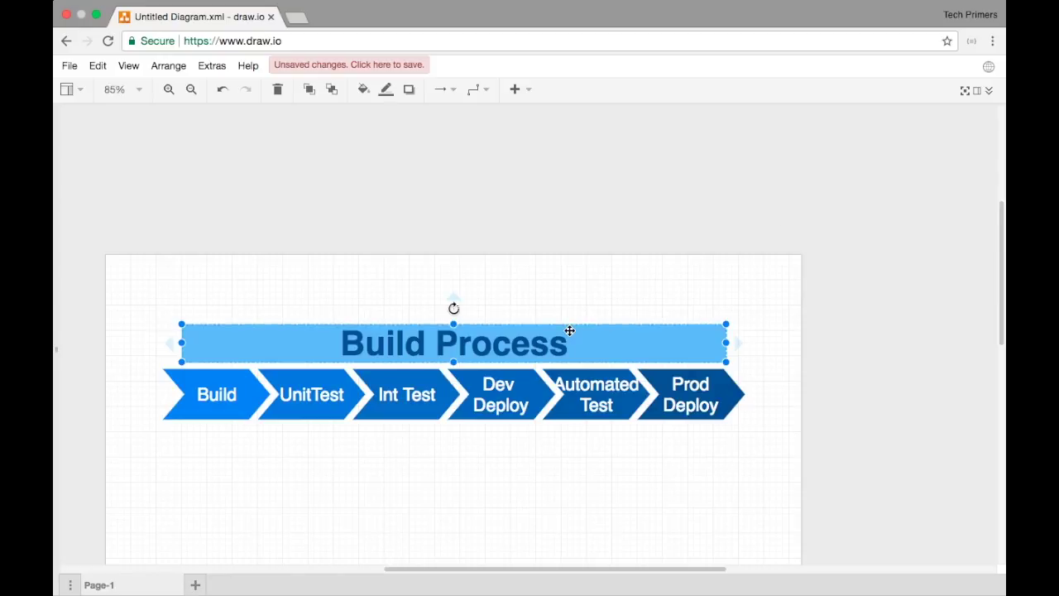
click(987, 91)
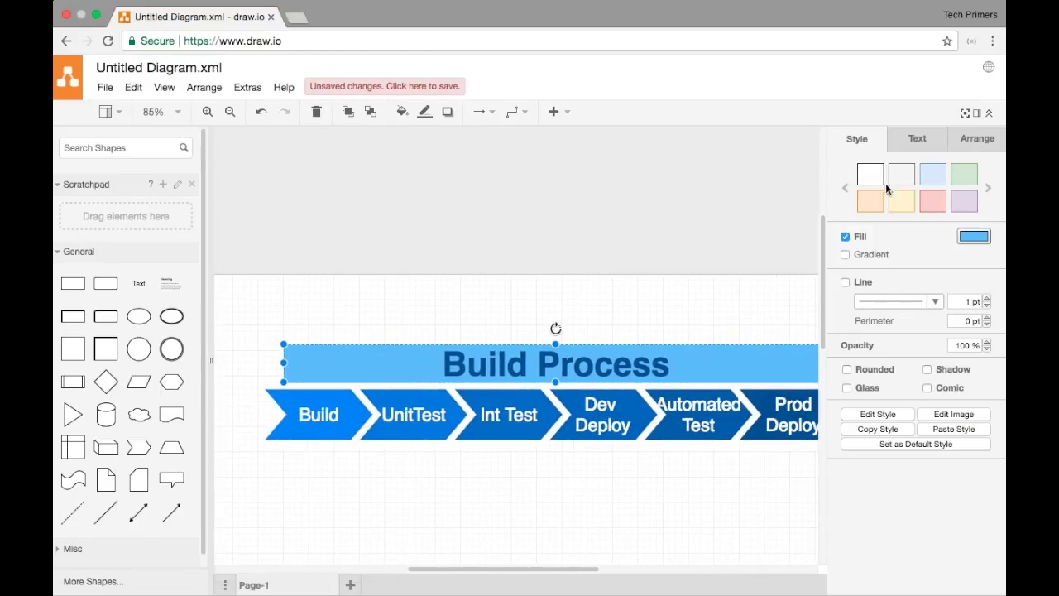
click(933, 176)
click(956, 175)
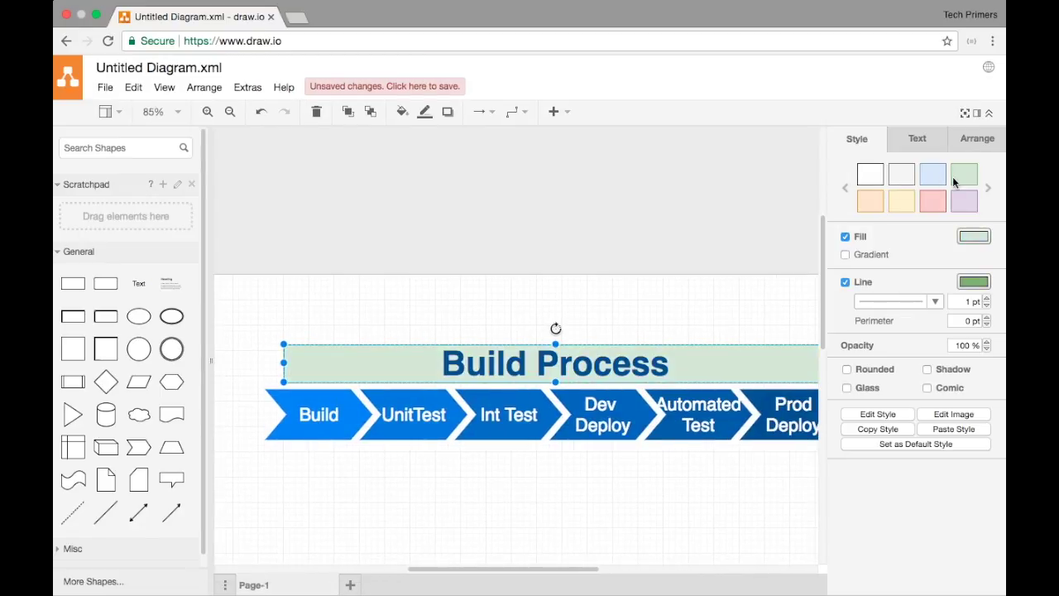
click(935, 204)
click(866, 201)
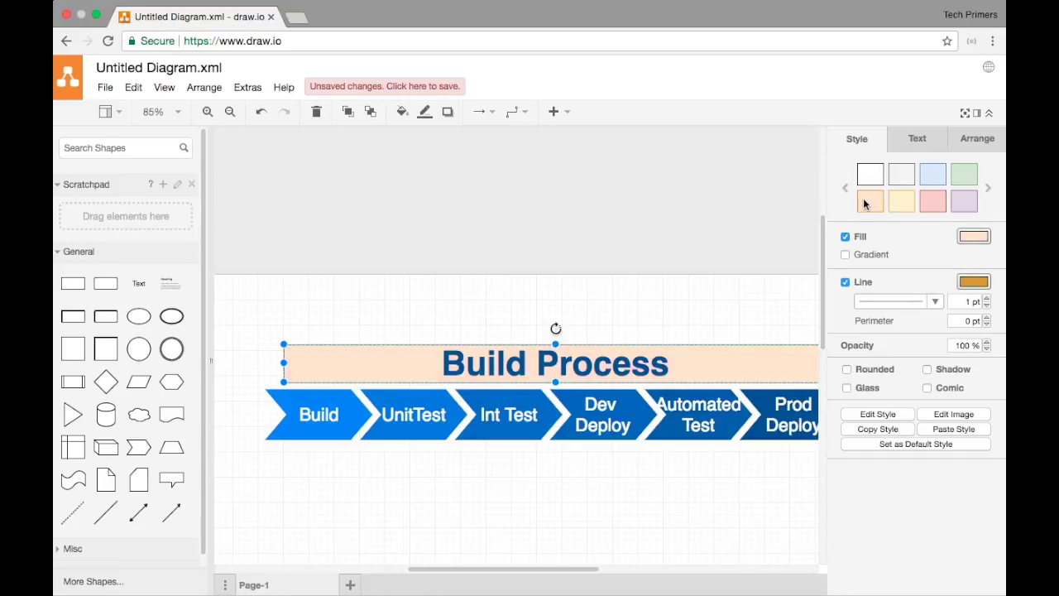
Step: Delete the title bar, then undo to restore it
click(611, 321)
click(549, 346)
key(Delete)
key(ctrl+z)
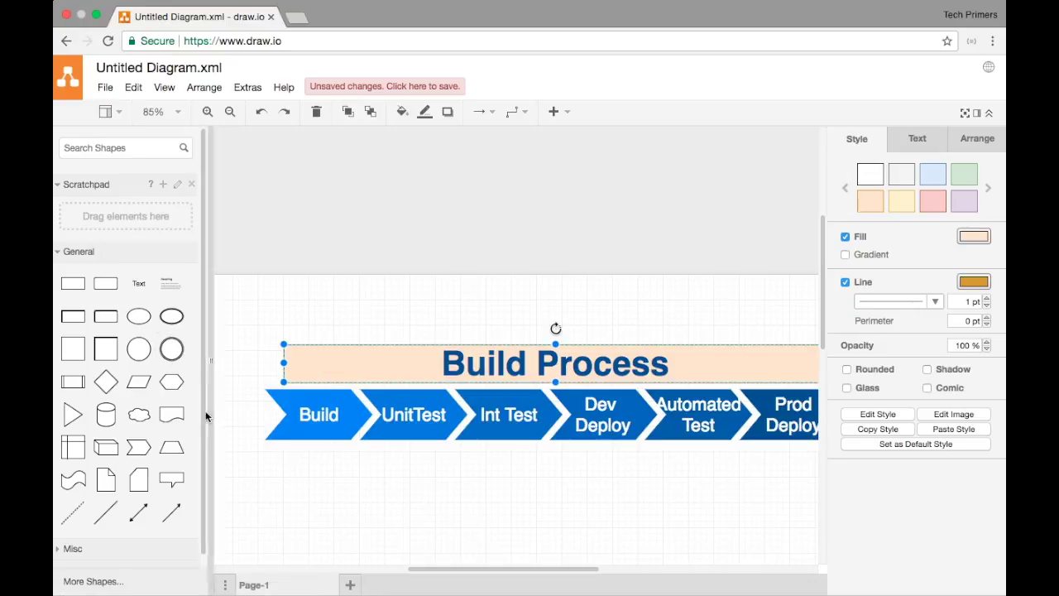
click(106, 413)
drag(303, 452, 719, 503)
scroll(661, 342, down, 3)
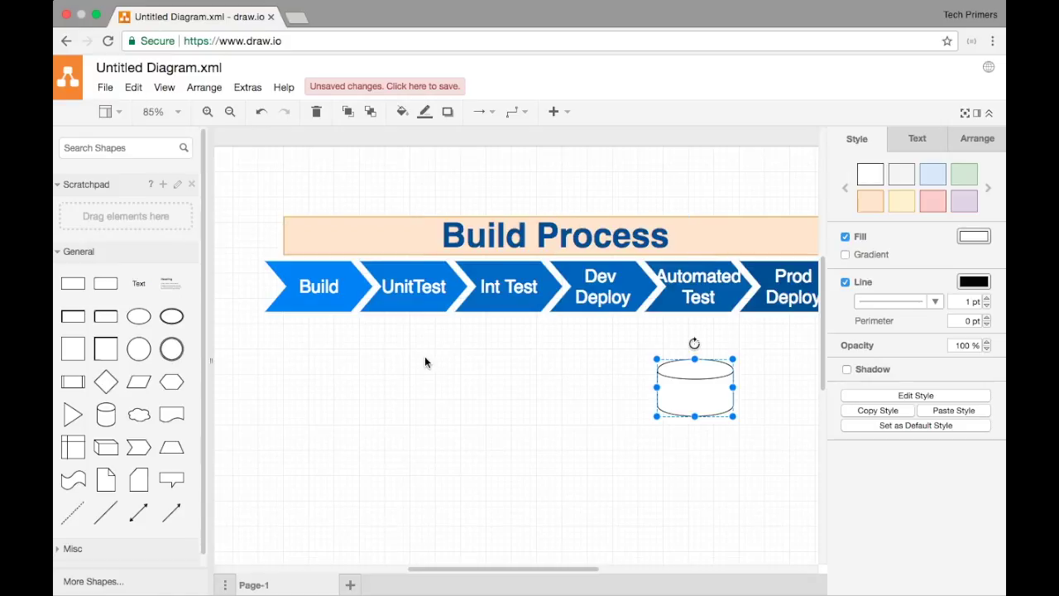
click(334, 254)
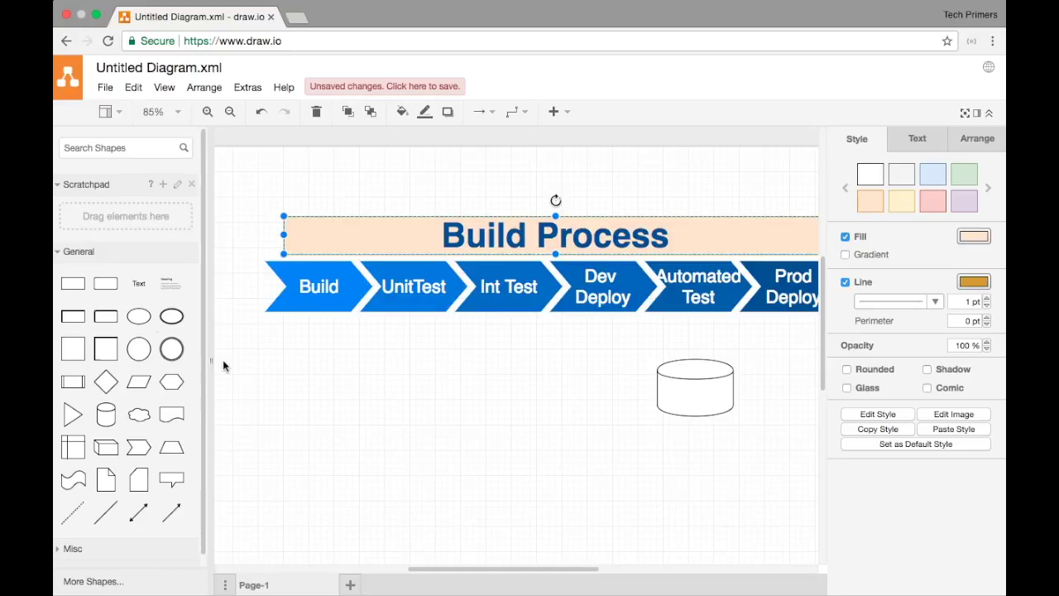
double_click(681, 366)
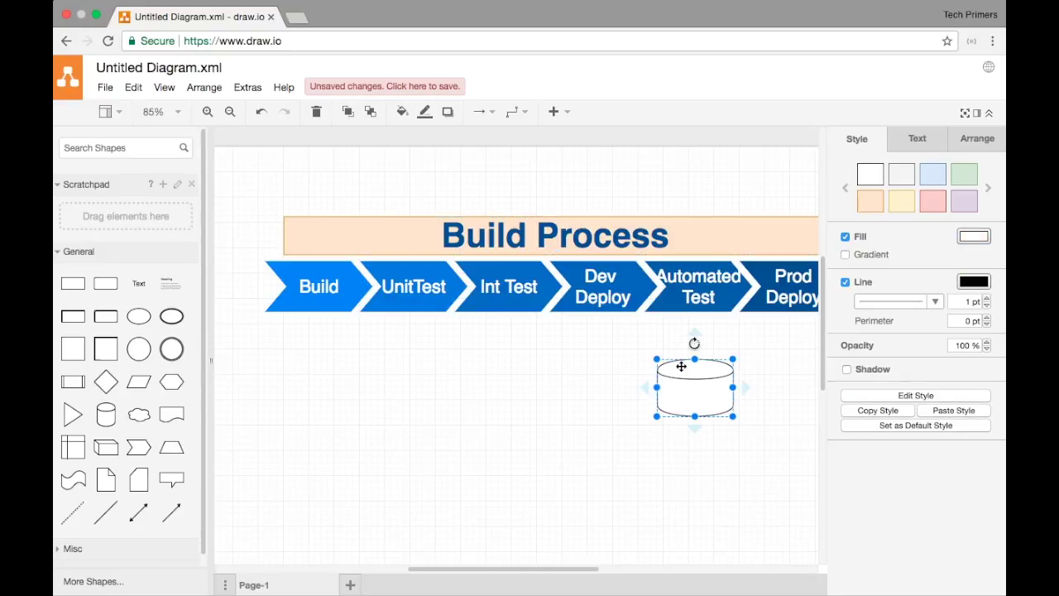
click(709, 366)
key(Delete)
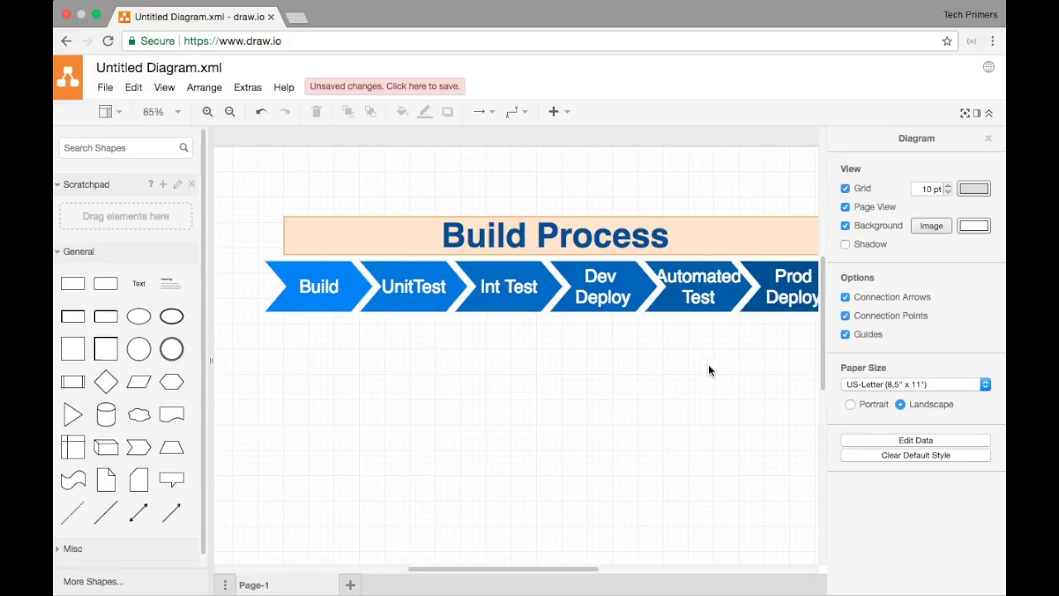
Step: Change the file name from Untitled Diagram.xml to 'Deployment Diagram' with File > Rename
click(987, 138)
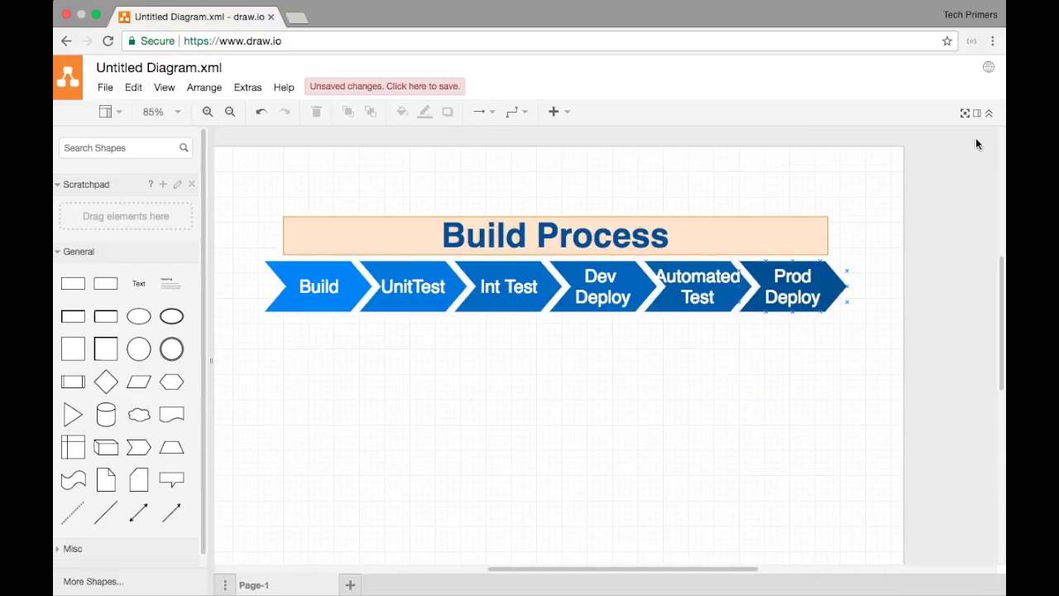
click(105, 87)
click(148, 73)
click(128, 66)
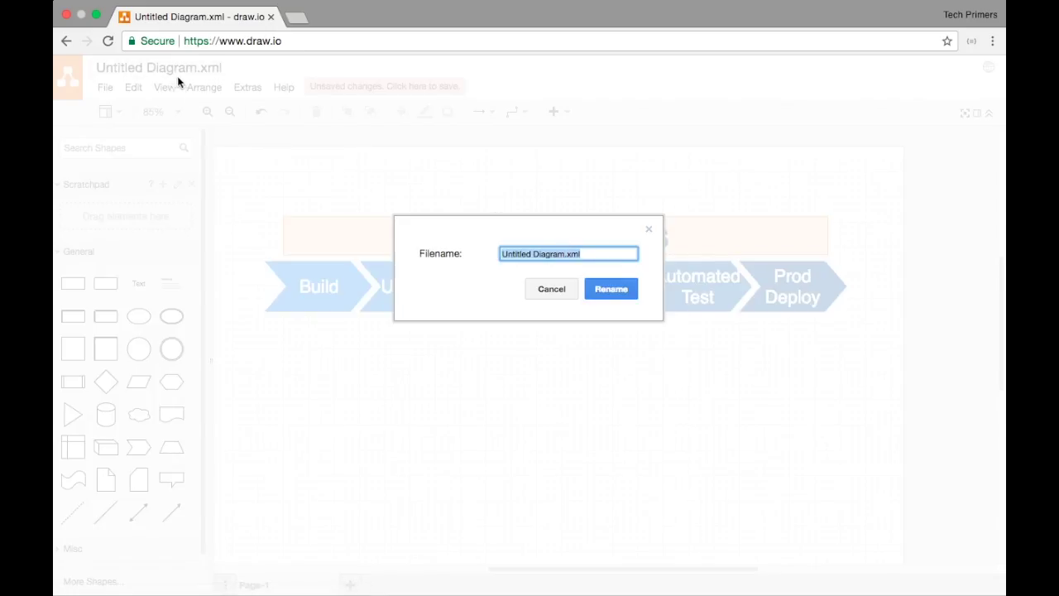
click(542, 253)
double_click(551, 253)
key(BackSpace)
key(BackSpace)
key(BackSpace)
key(BackSpace)
key(BackSpace)
key(BackSpace)
key(BackSpace)
key(BackSpace)
key(BackSpace)
key(BackSpace)
text(Deployment Diagram)
key(Return)
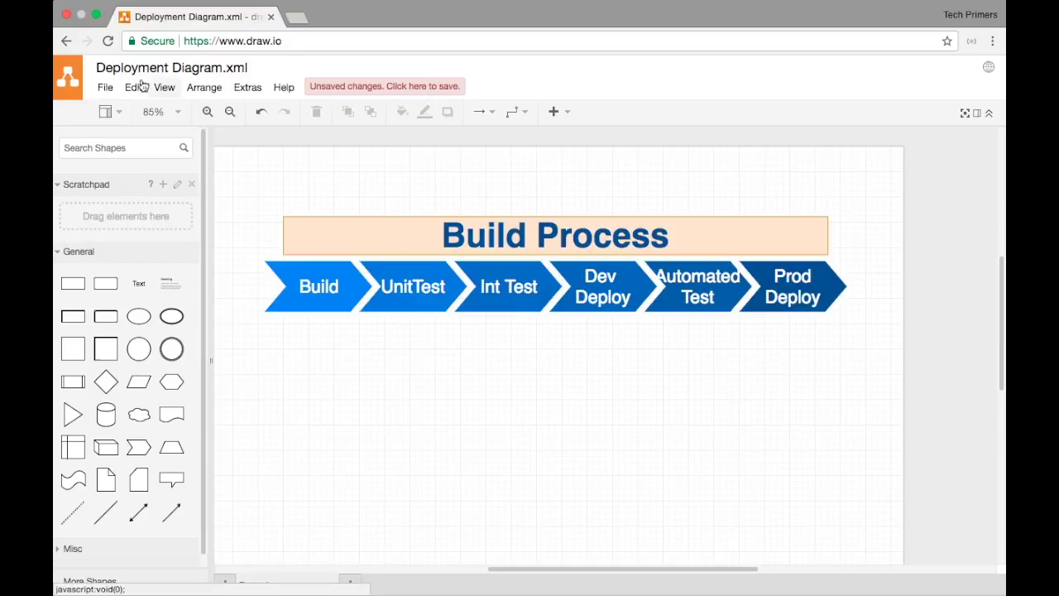
click(105, 87)
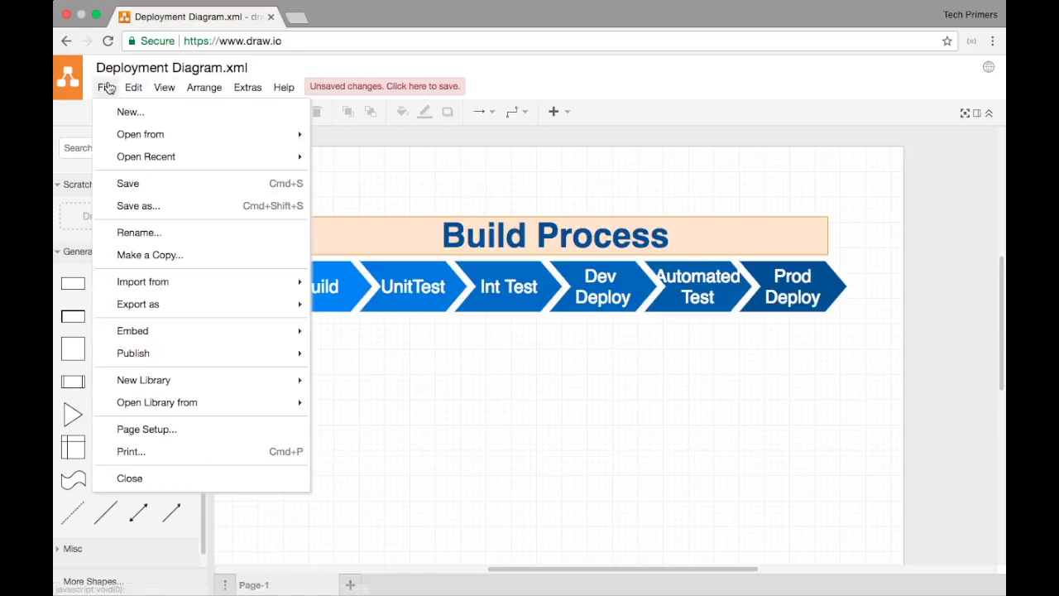
Step: Export a PNG with Transparent Background ticked and download it as Deployment Diagram.png
mouse_move(165, 311)
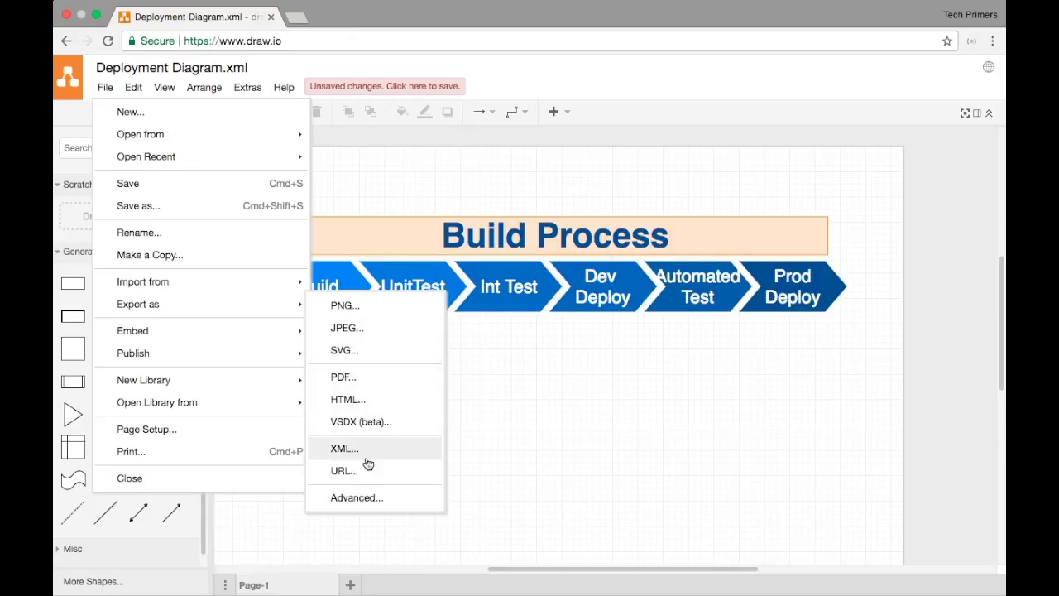
click(347, 306)
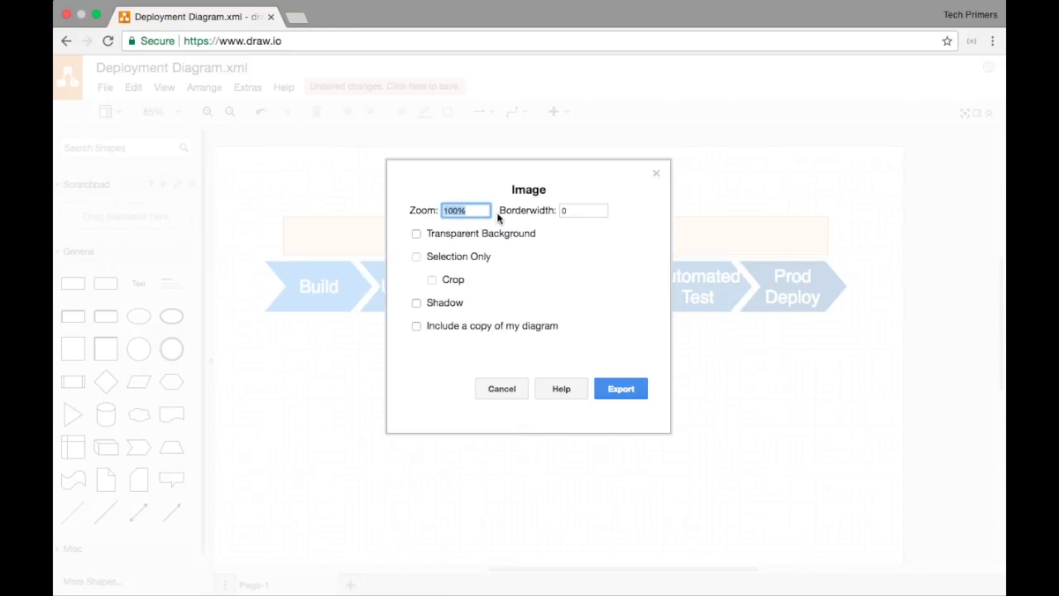
click(455, 326)
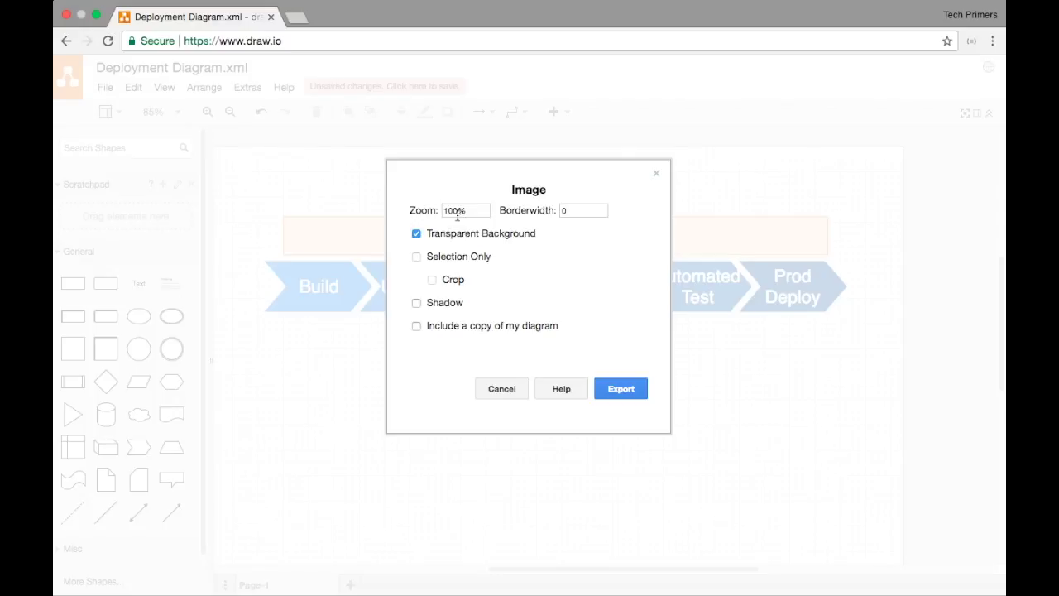
click(637, 390)
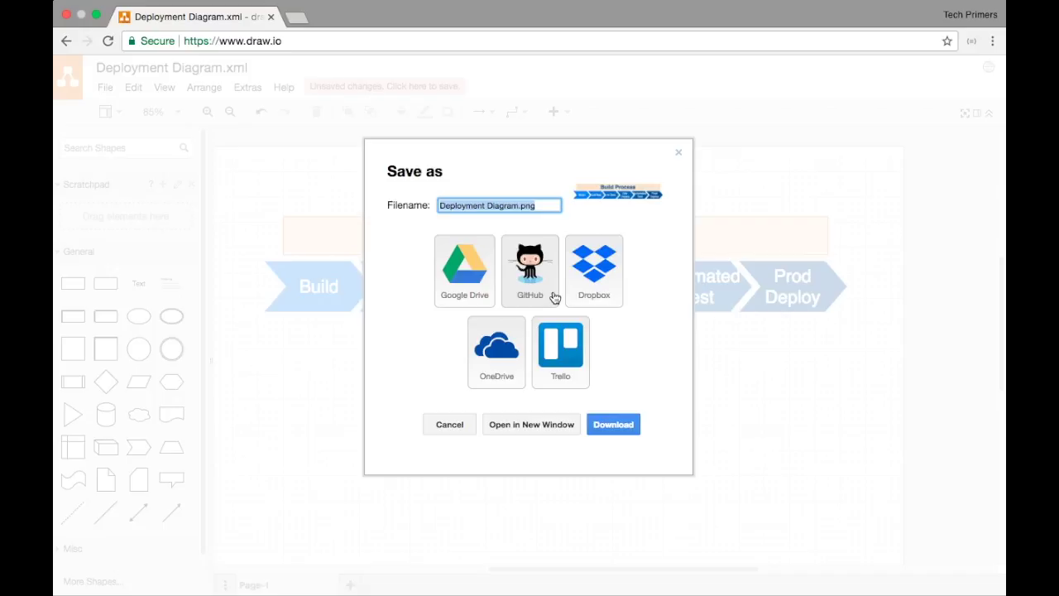
click(593, 427)
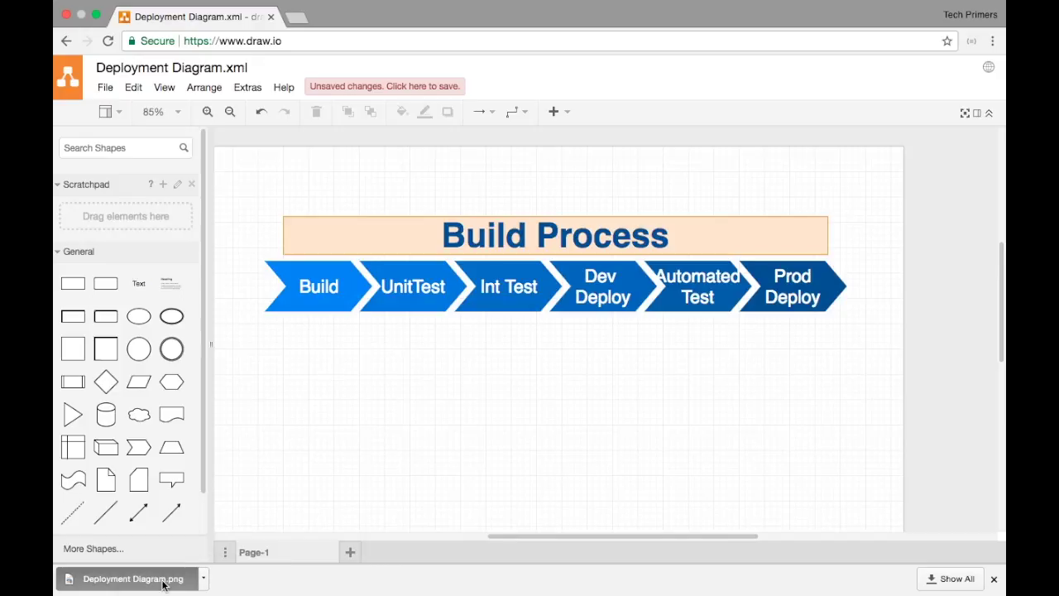
click(163, 584)
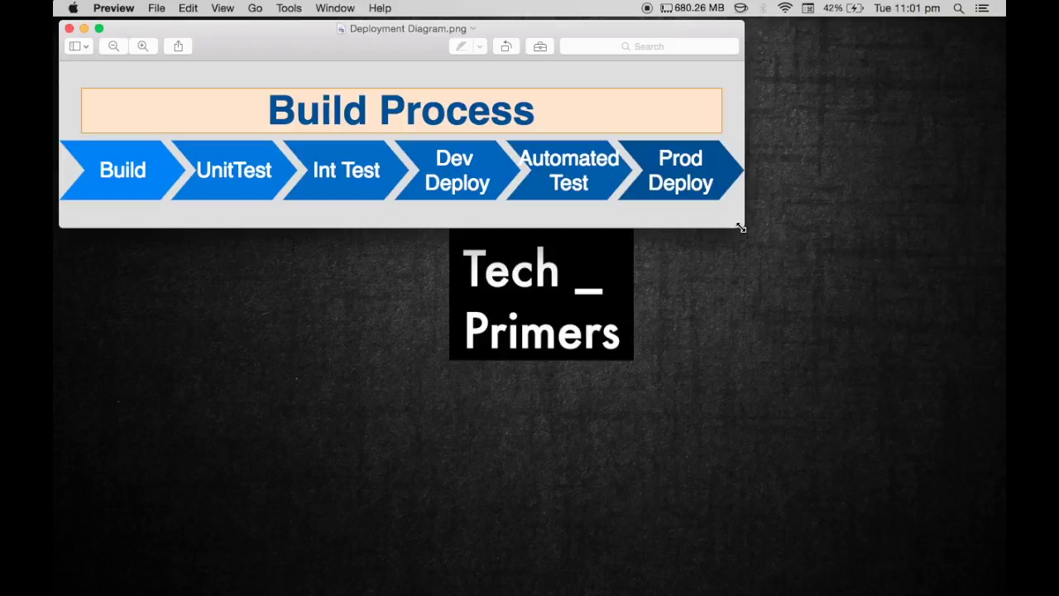
drag(744, 227, 986, 368)
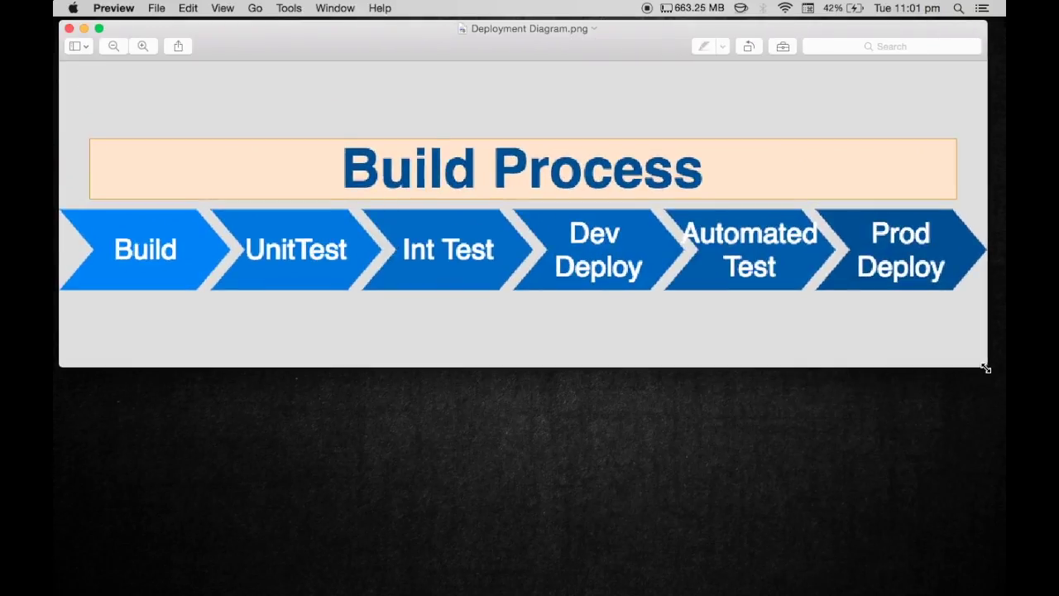
click(69, 28)
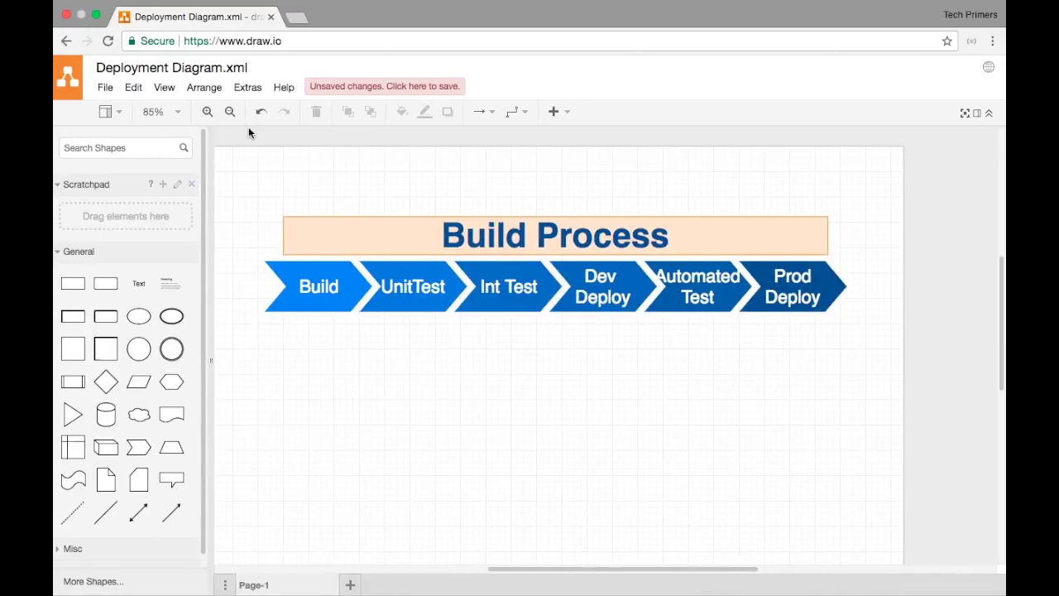
click(255, 43)
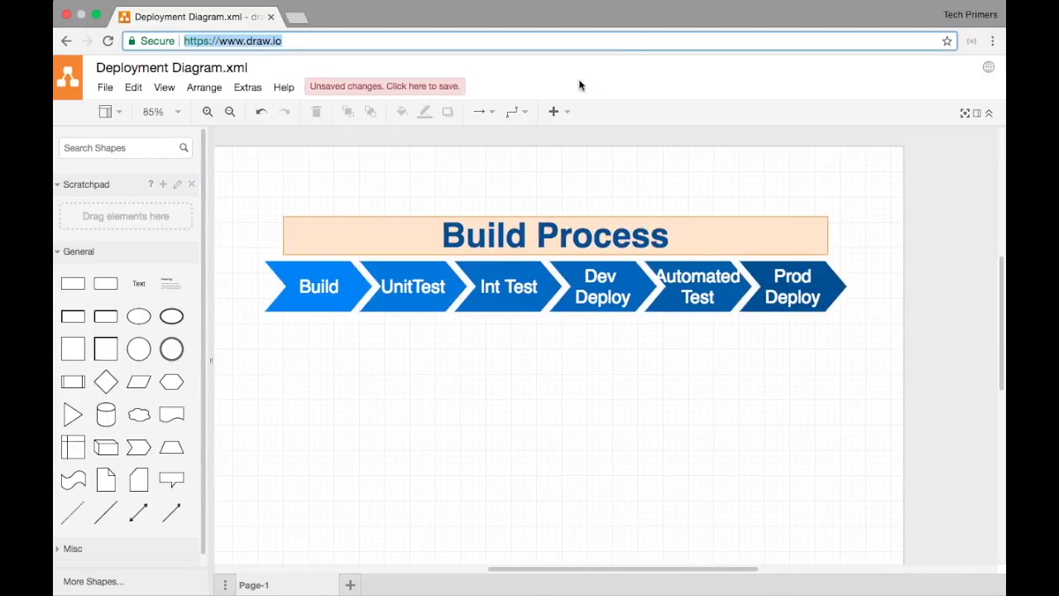
click(623, 86)
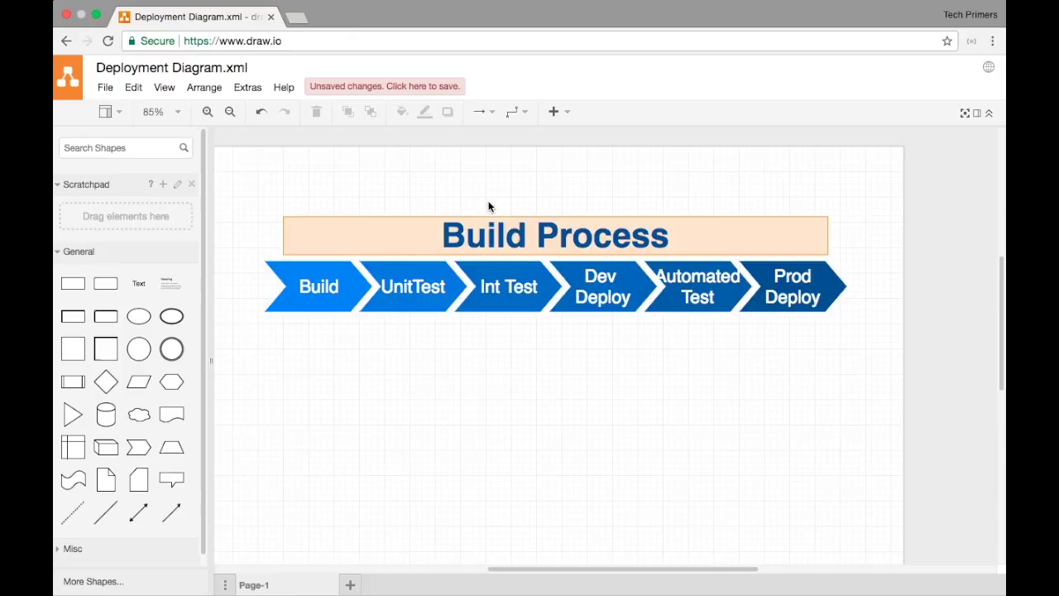
scroll(488, 206, down, 1)
scroll(488, 206, left, 3)
scroll(488, 206, up, 3)
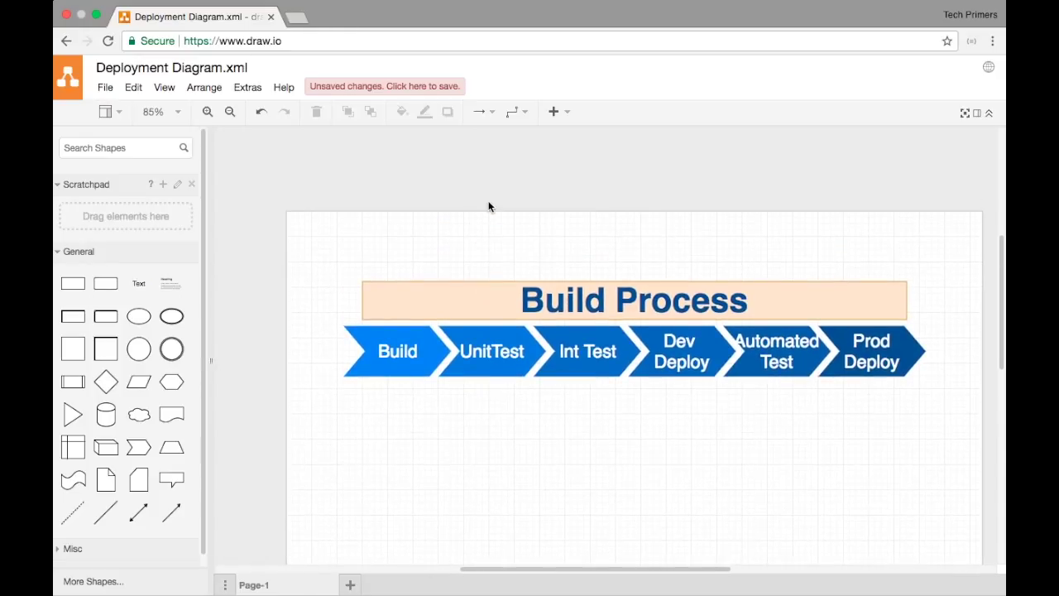
click(105, 87)
mouse_move(133, 87)
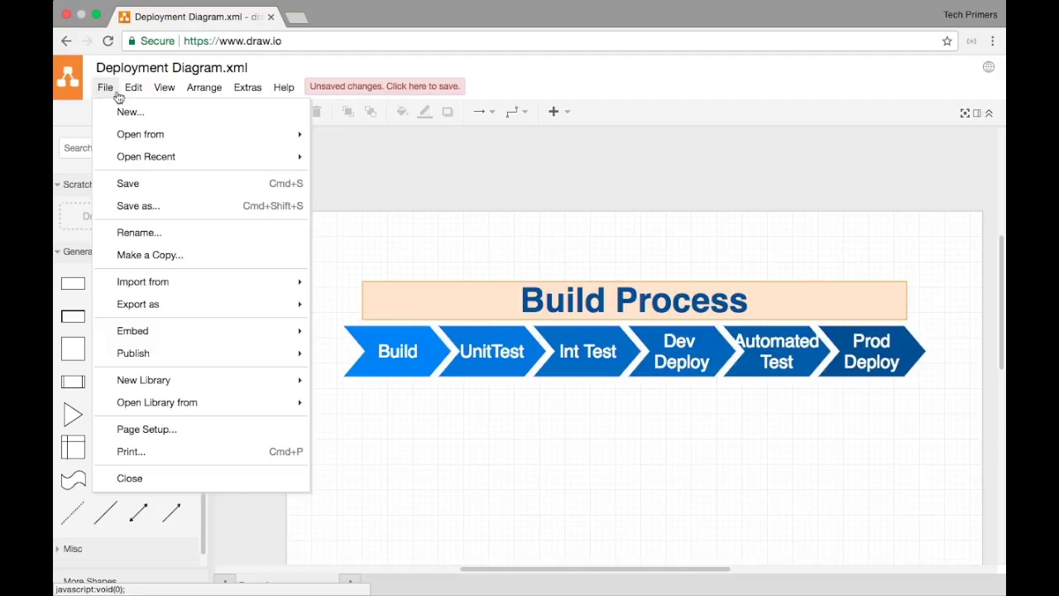
mouse_move(212, 330)
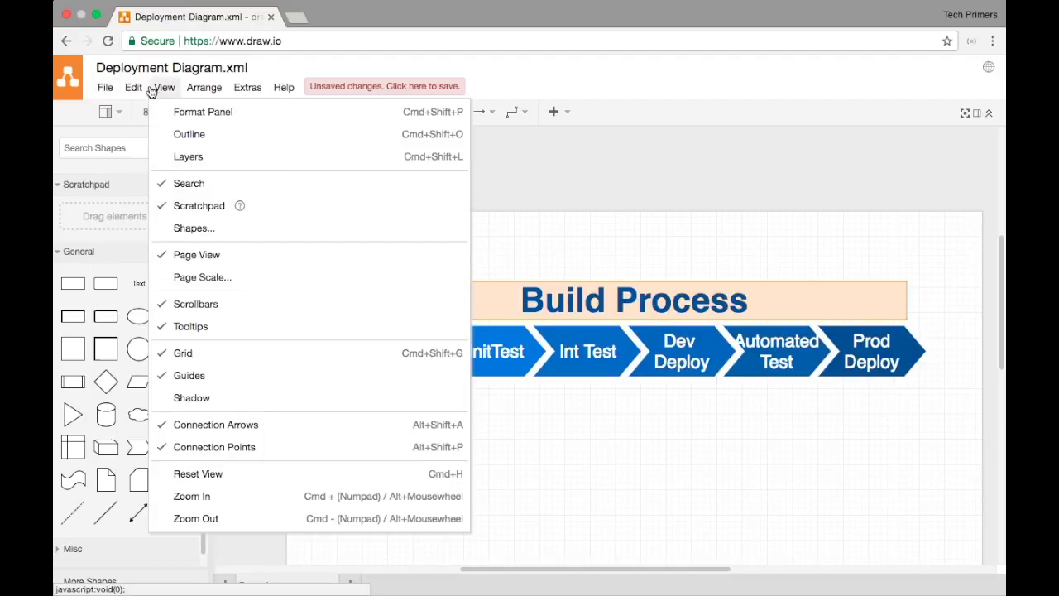
mouse_move(203, 88)
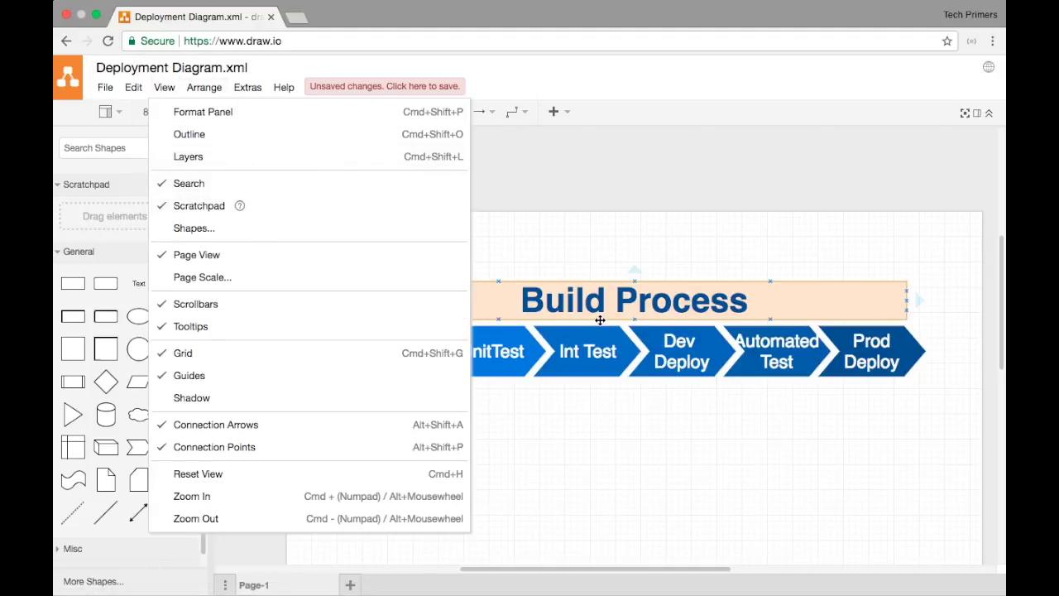
click(666, 271)
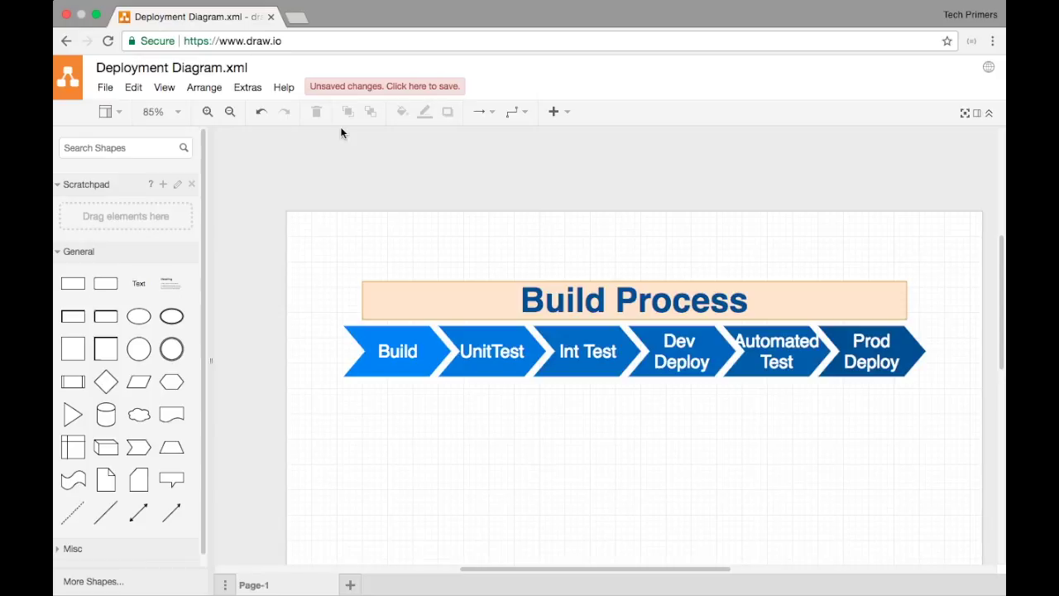
click(297, 40)
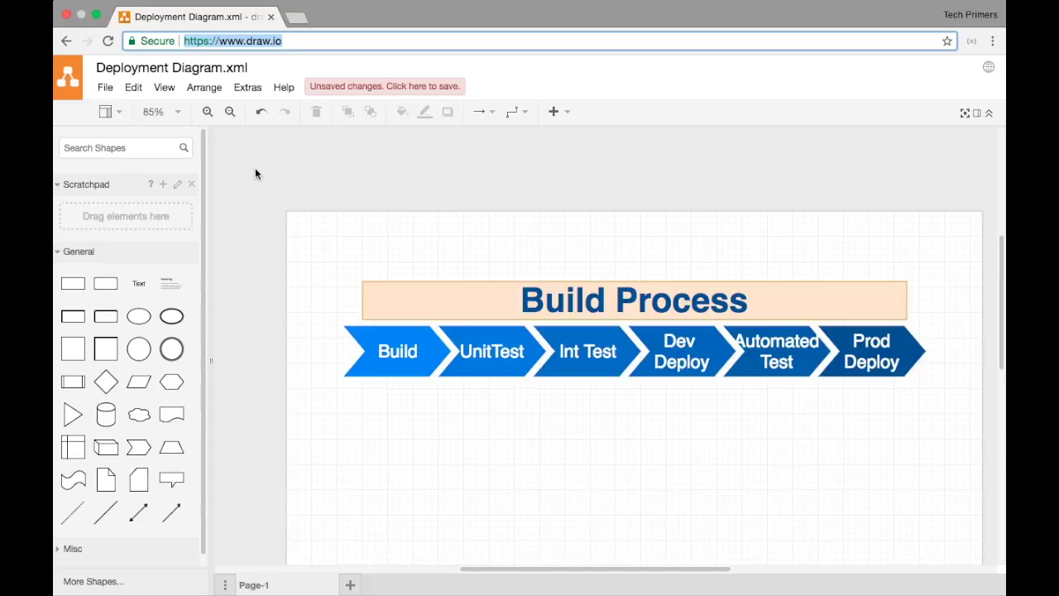
click(335, 159)
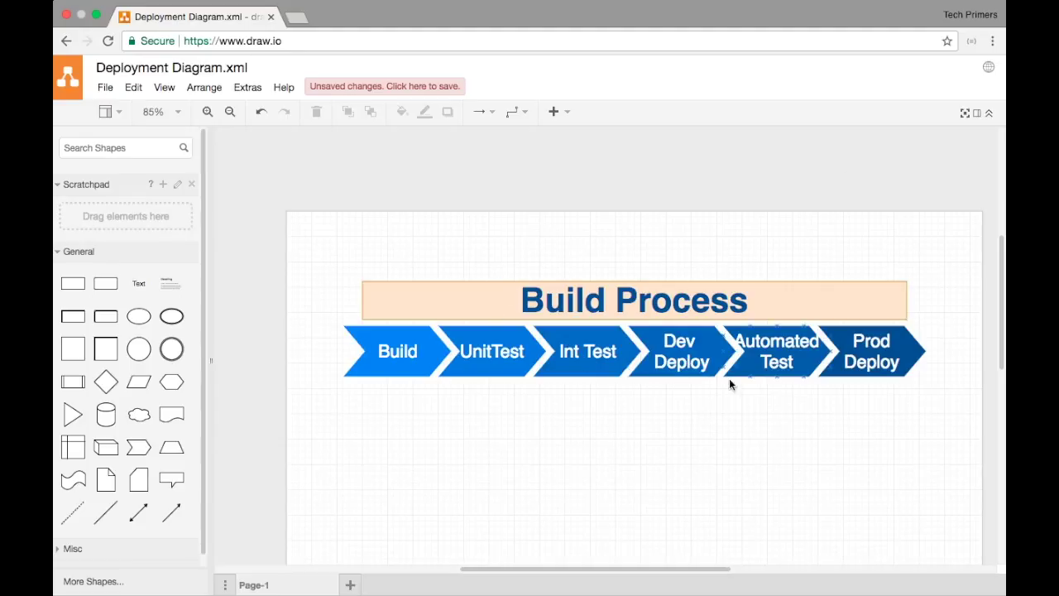